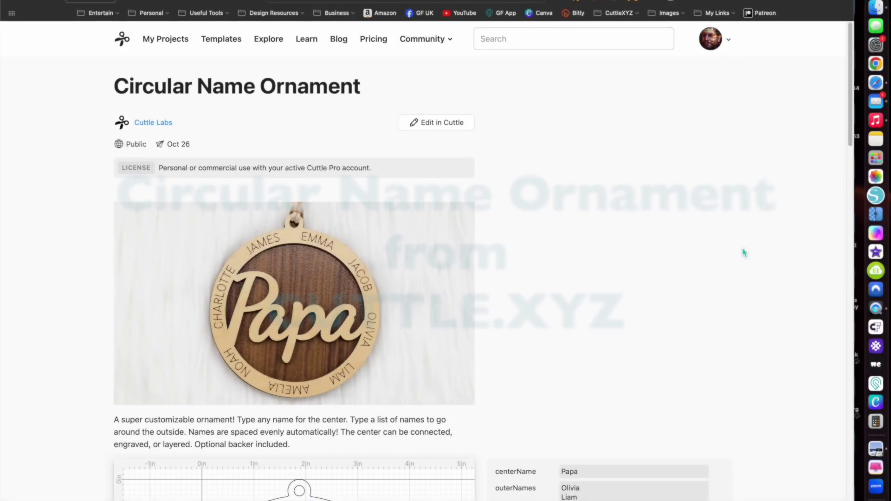
Scroll down to the ornament preview and select the center name 'Papa' for replacement.
scroll(744, 253, down, 1)
scroll(743, 252, down, 6)
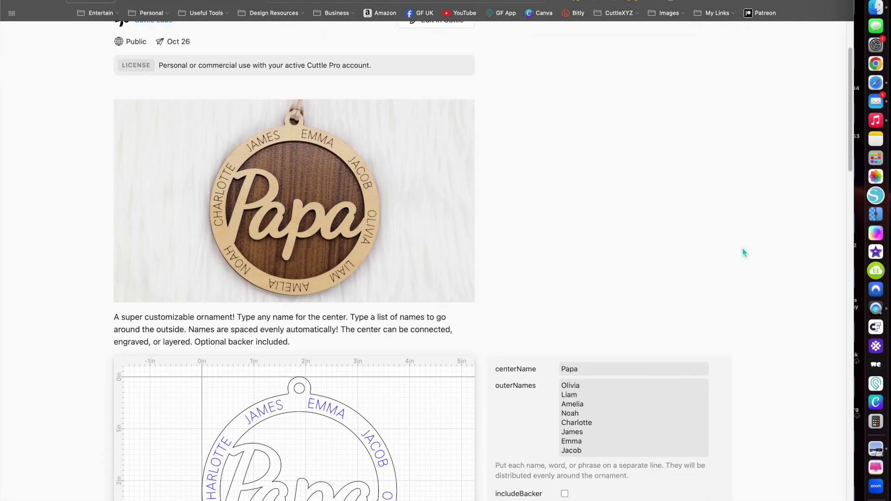
scroll(743, 247, down, 1)
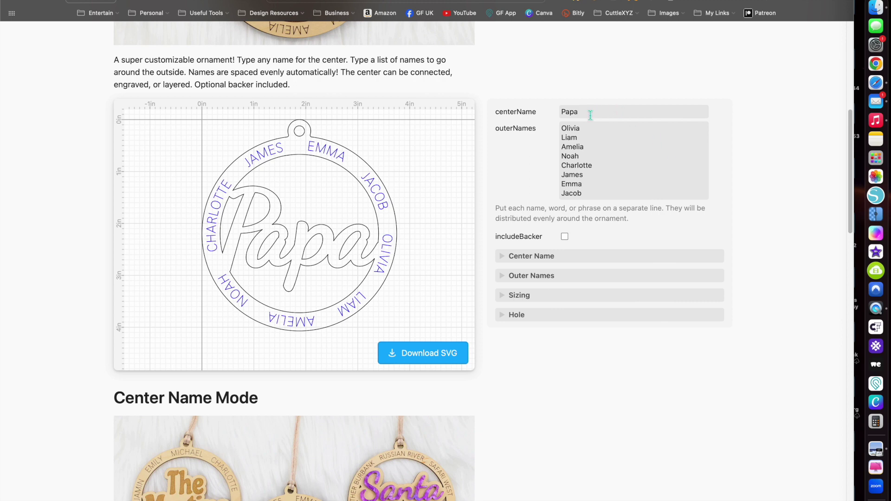
double_click(591, 115)
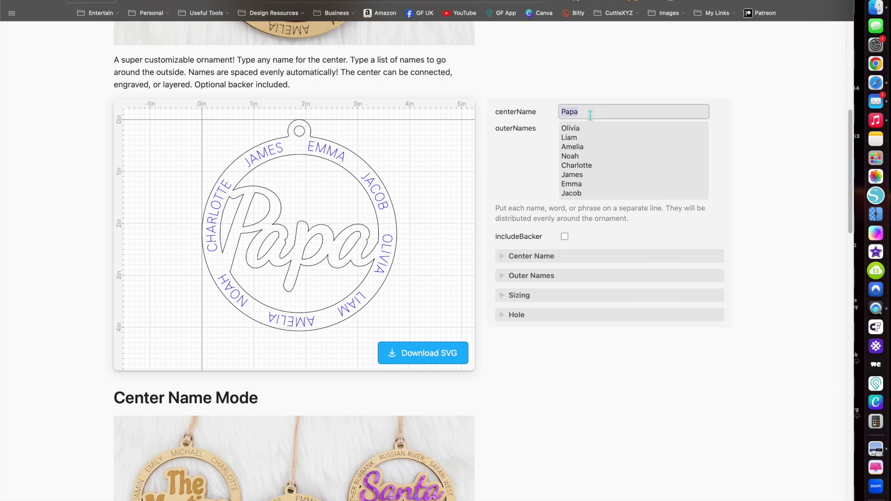
Set the center name to 'ArsenalFC' and replace the first outer names with Ramsdale, White, Saliba, Gabriel.
text(ArsenalFC)
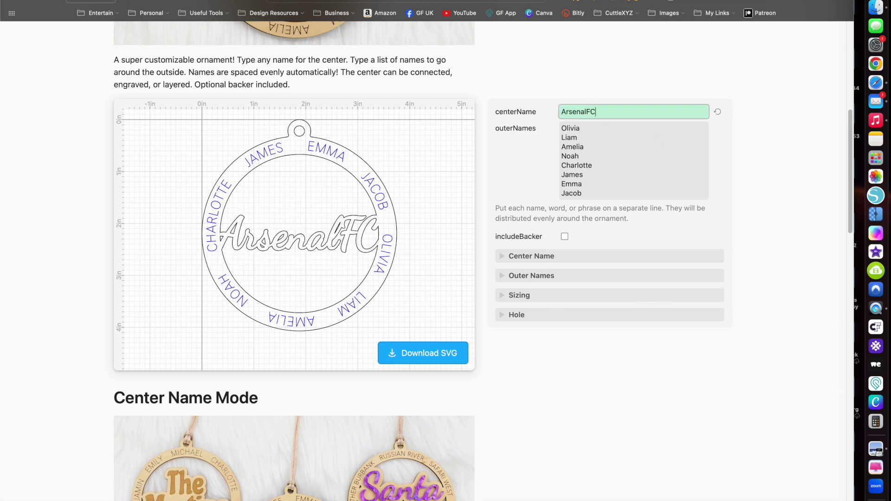
double_click(592, 129)
text(Ramsdale)
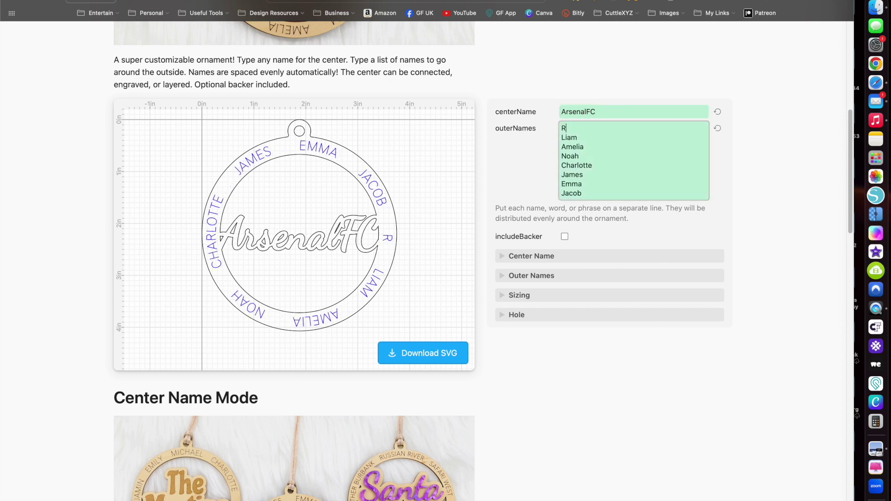
triple_click(580, 138)
text(White)
key(shift+End)
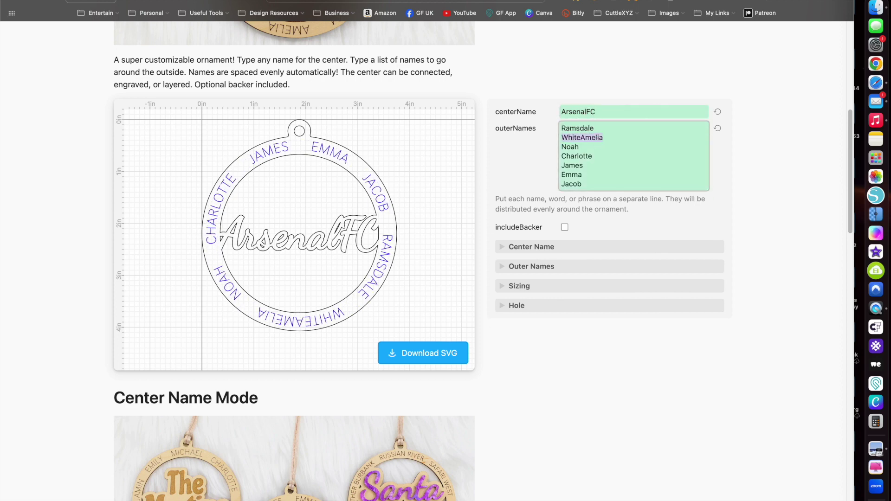
key(Delete)
text(Saliba)
triple_click(576, 156)
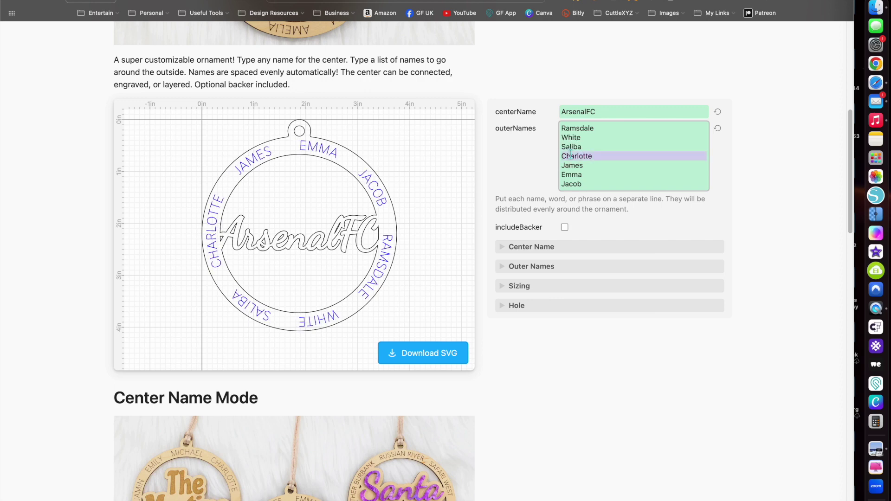
key(Delete)
text(Gabriel)
key(Return)
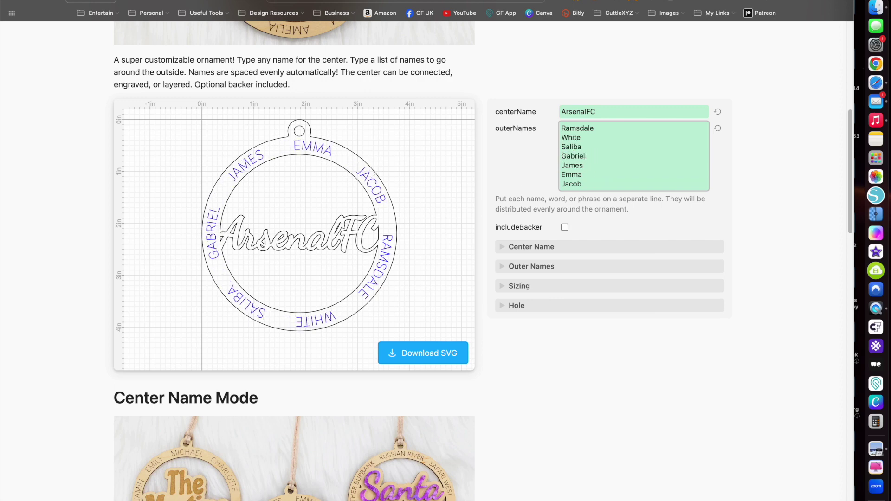
Continue the outer names list with Zinchenko, Rice, Partey, Ødegaard, Saka, Jesus and Martinelli.
text(Zinchenko)
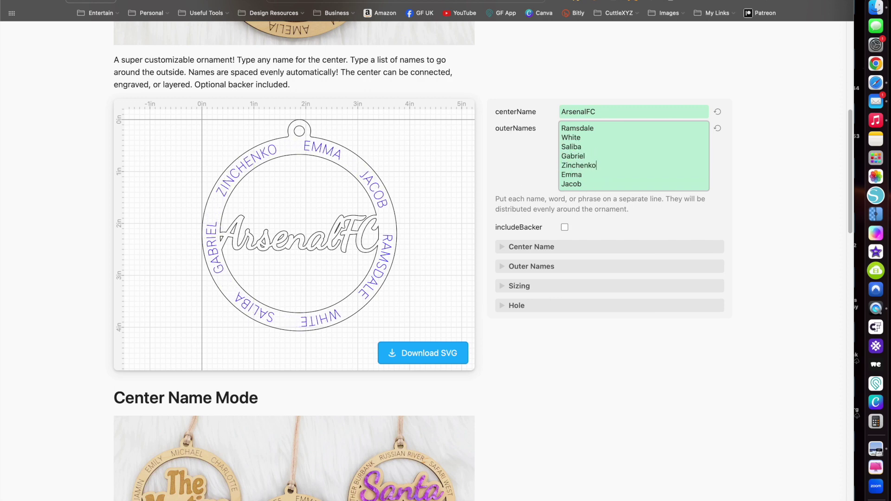
key(Return)
key(shift+Down)
key(shift+Down)
key(BackSpace)
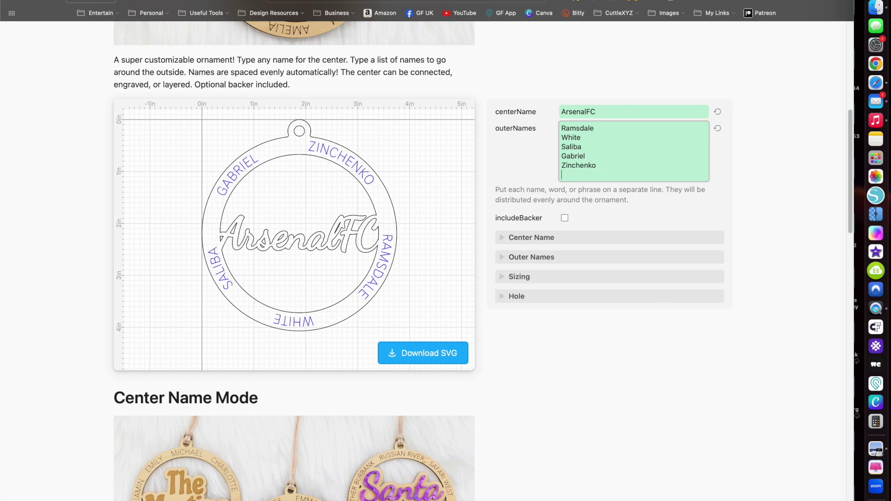
text(Rice)
key(Return)
text(Partey)
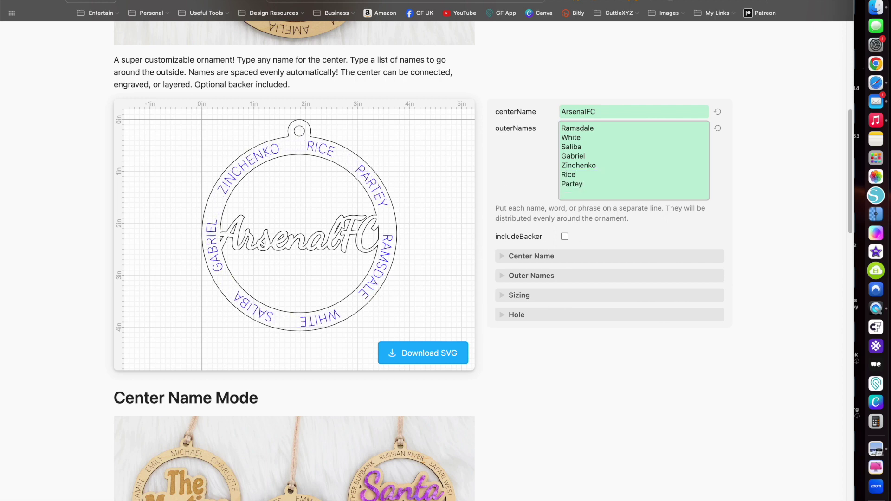
key(Return)
text(O)
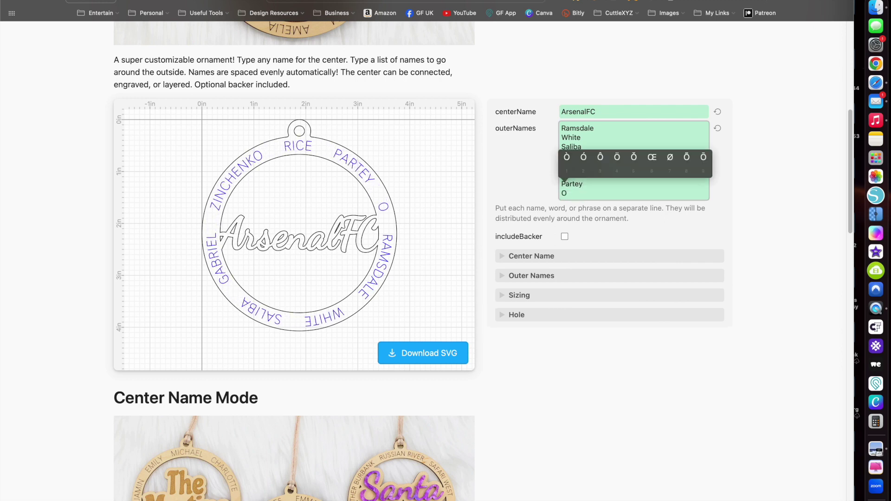
text(7degaard)
key(Return)
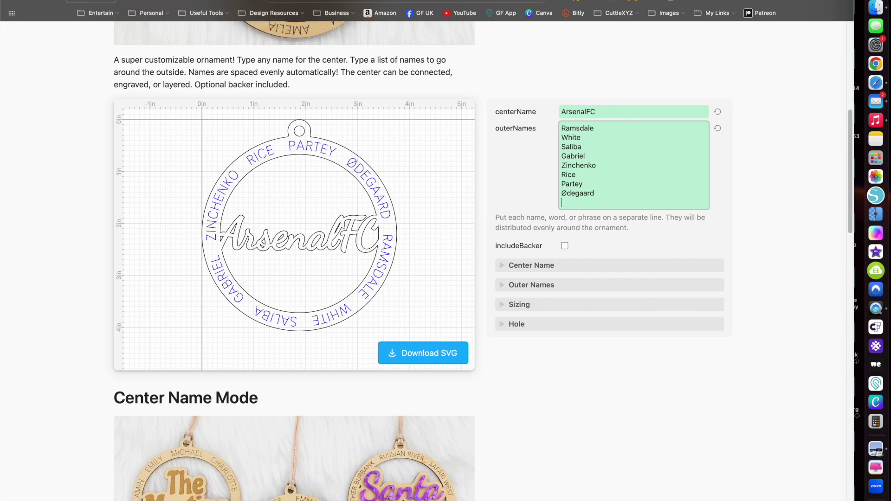
text(Saka)
key(Return)
text(Jesus)
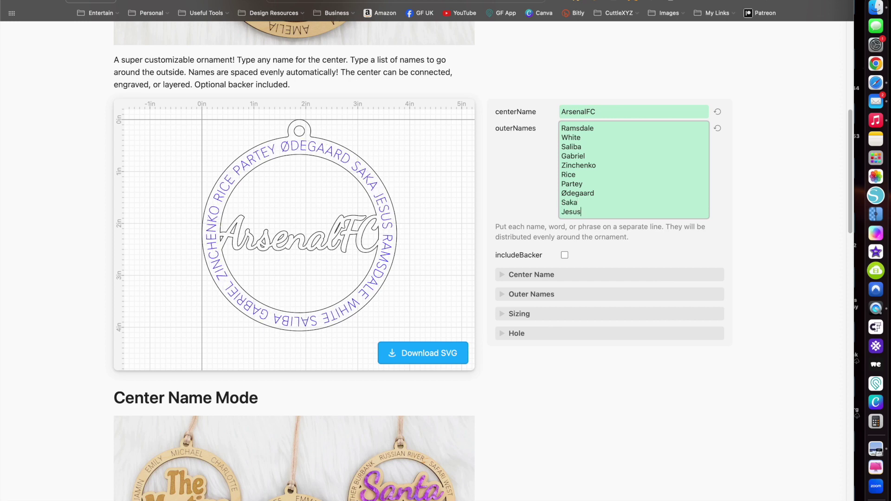
key(Return)
text(Martinelli)
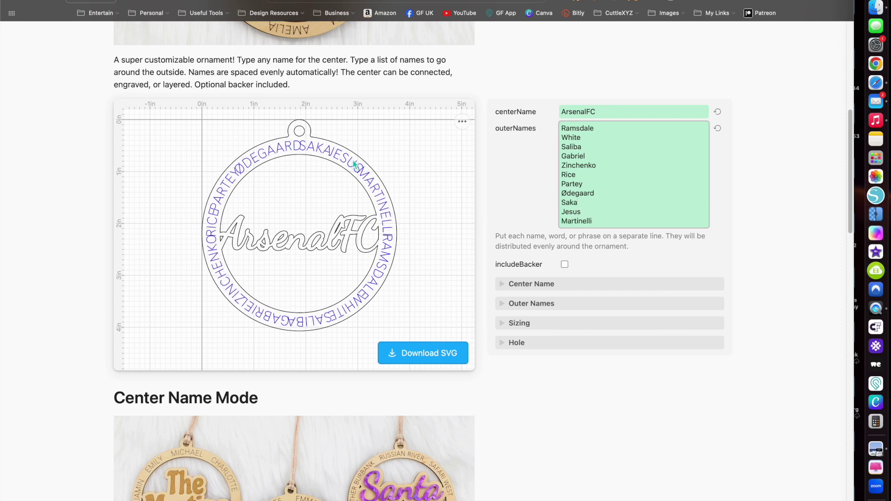
Finish the names list, then add a backer piece and remove it again.
click(751, 249)
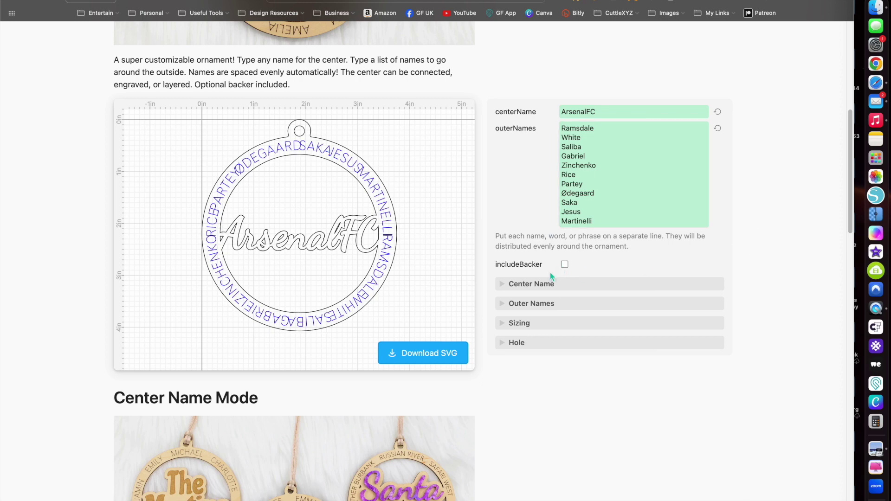
click(565, 266)
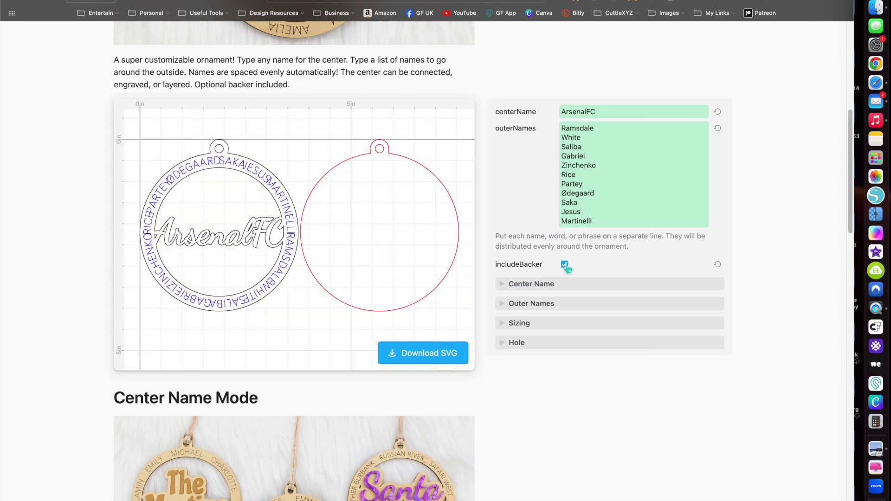
click(565, 266)
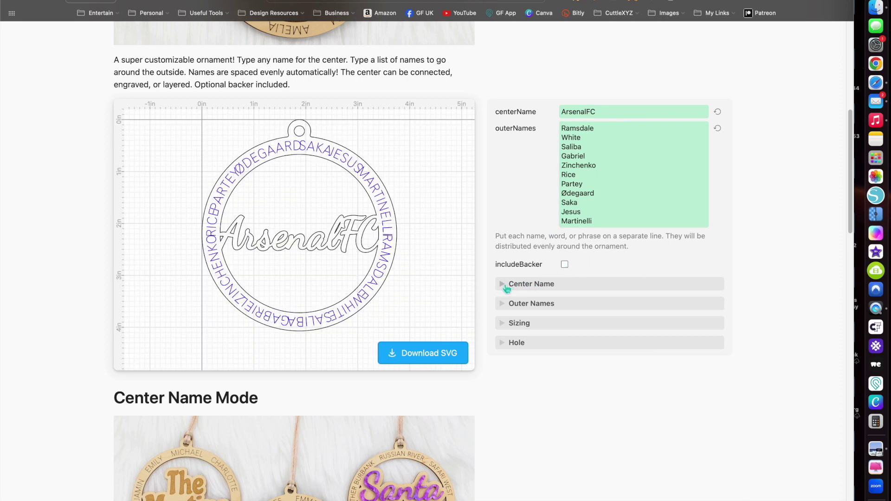
Try the center name as engraved and layered, finally setting it to connected.
click(507, 285)
scroll(774, 302, down, 3)
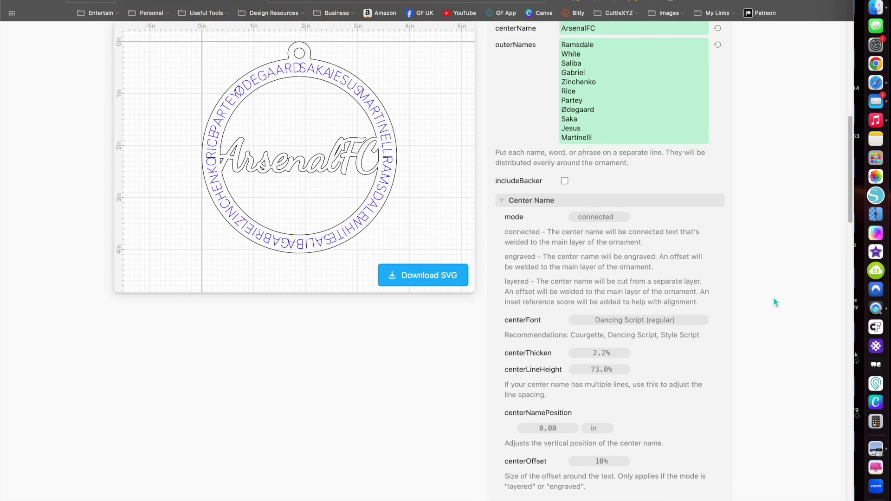
scroll(773, 299, down, 4)
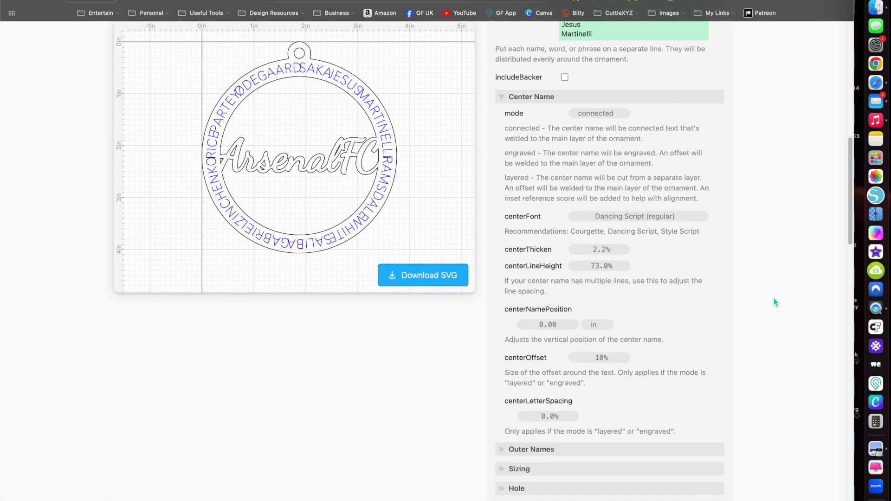
scroll(774, 299, up, 1)
click(613, 144)
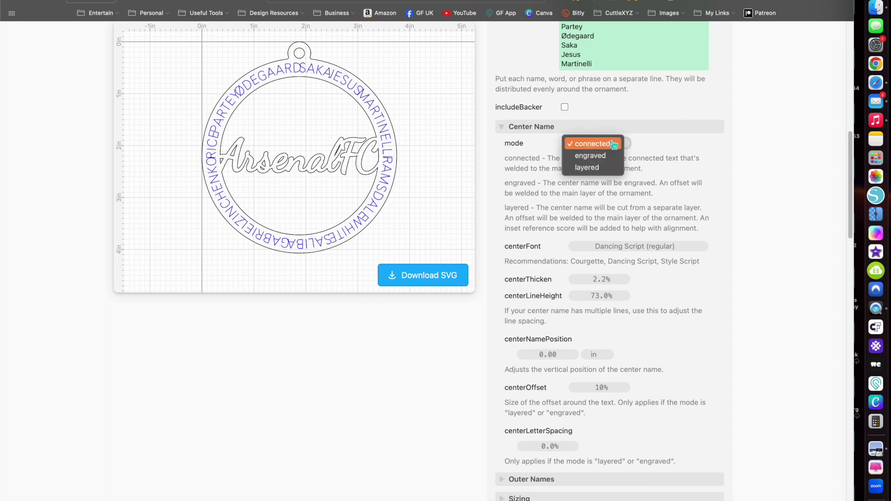
click(598, 155)
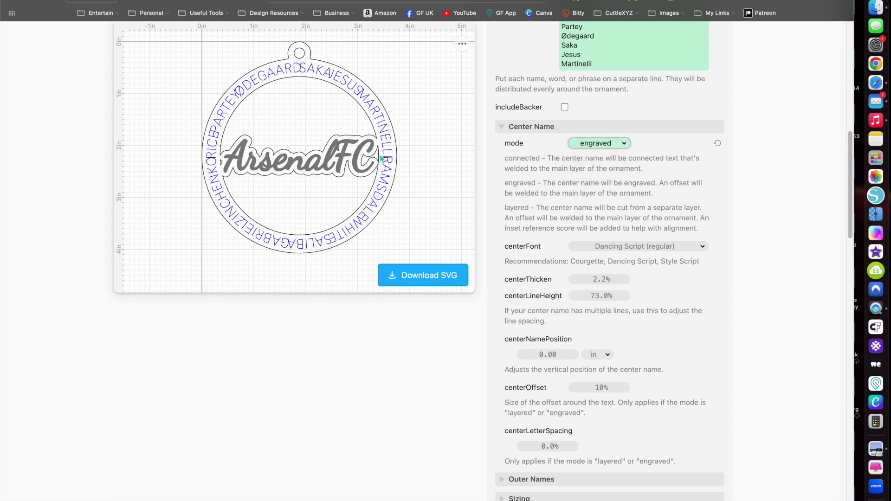
click(622, 143)
click(611, 153)
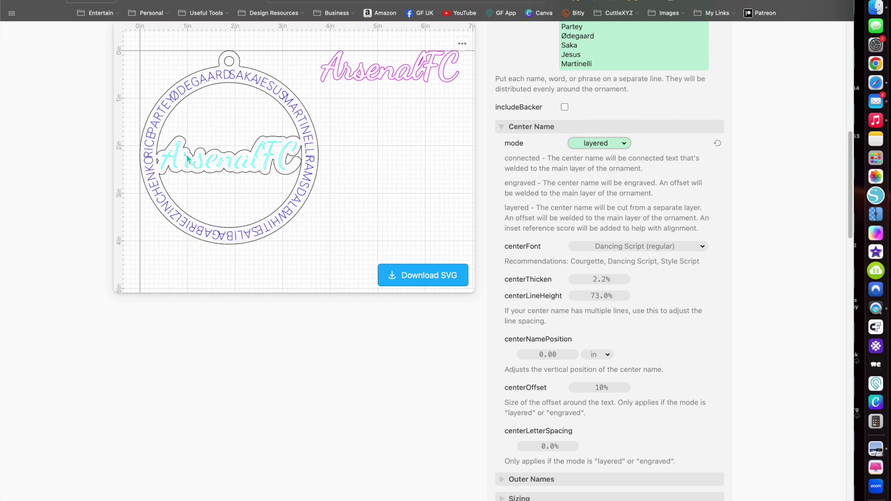
click(599, 144)
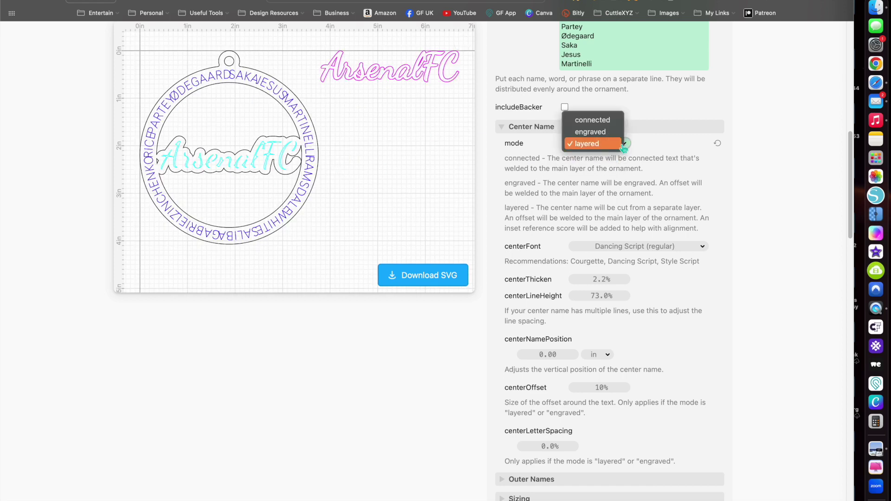
click(599, 120)
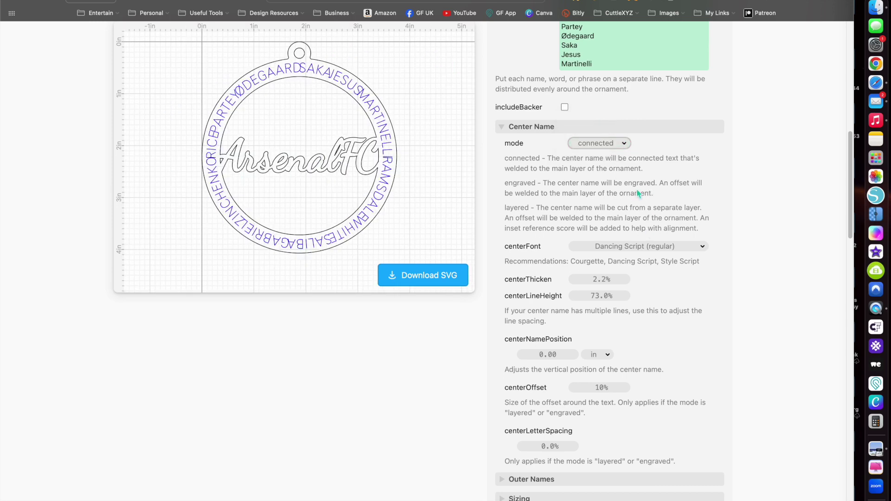
Keep the Dancing Script center font and thicken the ArsenalFC script to 2.5%.
click(700, 249)
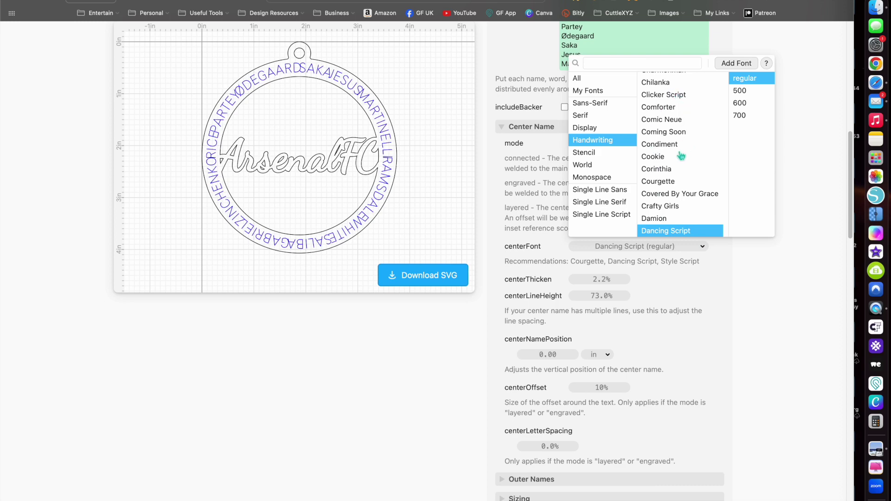
click(767, 316)
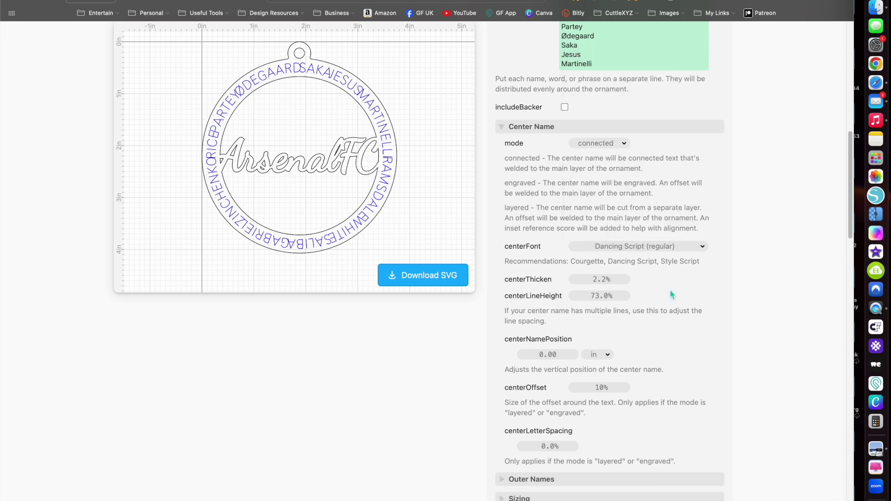
click(601, 280)
mouse_move(601, 280)
mouse_down()
mouse_move(631, 280)
mouse_move(606, 280)
mouse_up()
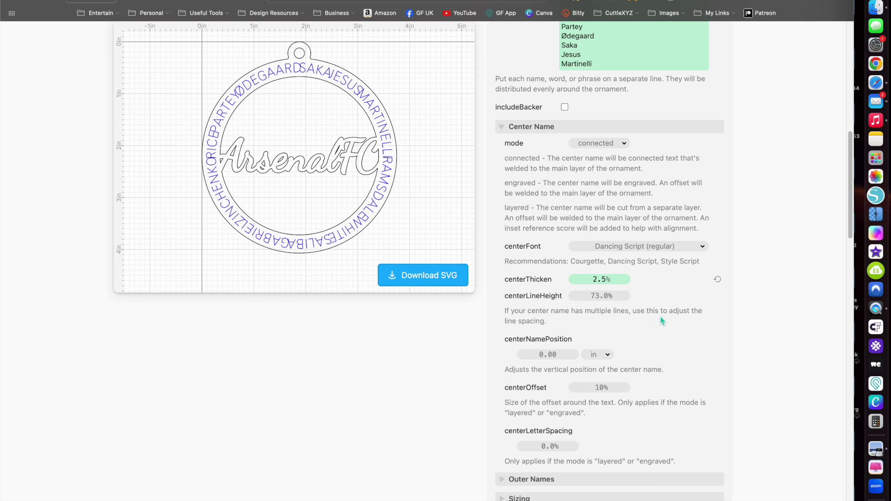
Leave center line height at 73.0% and move ArsenalFC to -0.08 in vertically.
click(633, 298)
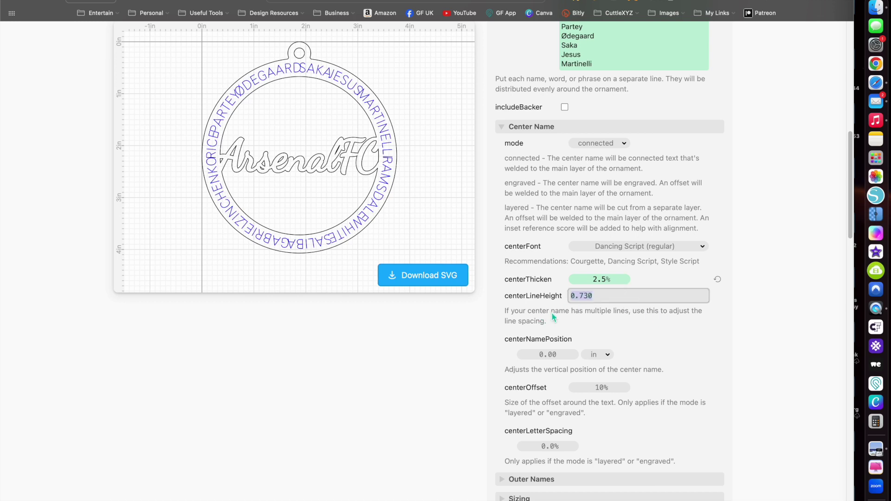
click(602, 300)
click(770, 346)
scroll(773, 347, down, 4)
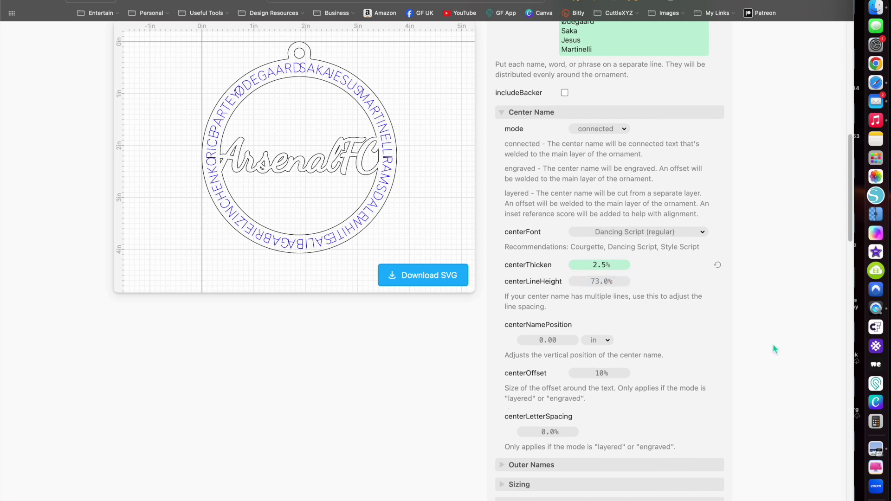
mouse_move(545, 262)
mouse_down()
mouse_move(597, 263)
mouse_move(533, 262)
mouse_up()
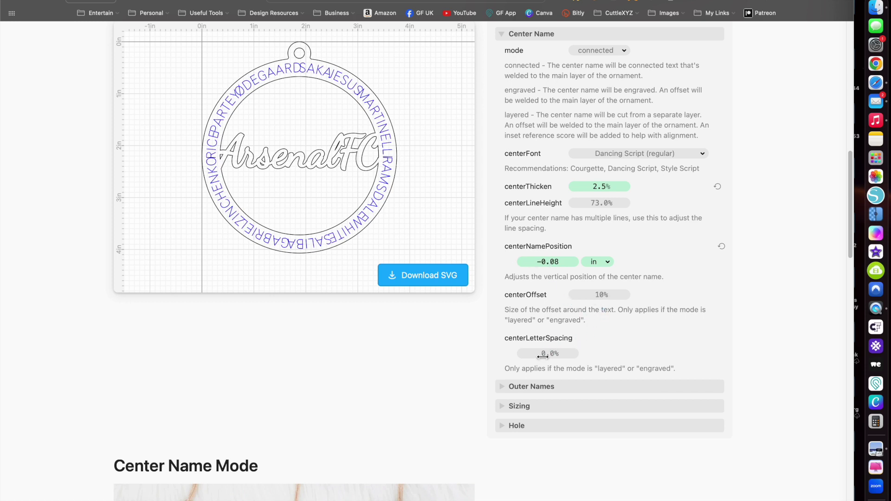
Try wider ArsenalFC letter spacing, then reset it to 0.0%.
mouse_move(543, 356)
mouse_down()
mouse_move(621, 354)
mouse_move(538, 354)
mouse_up()
click(721, 340)
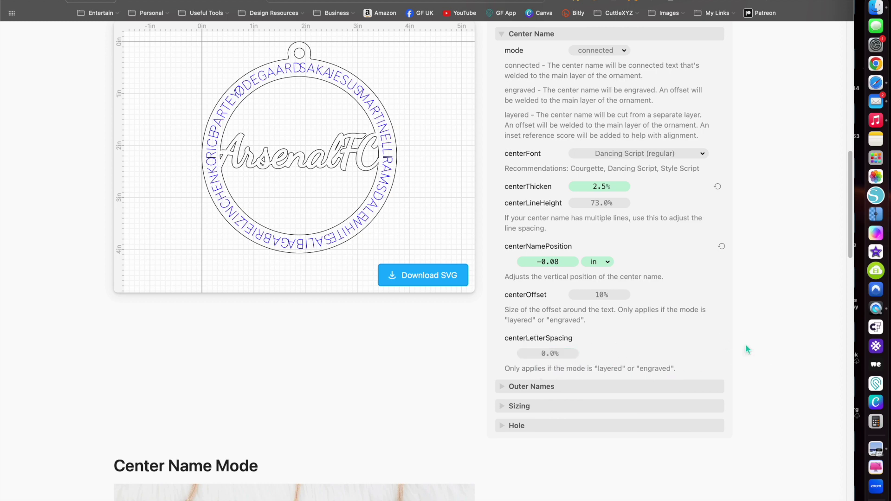
click(505, 392)
Shrink the player names to 55% and rotate them 71% so Ramsdale sits at top.
scroll(643, 358, down, 5)
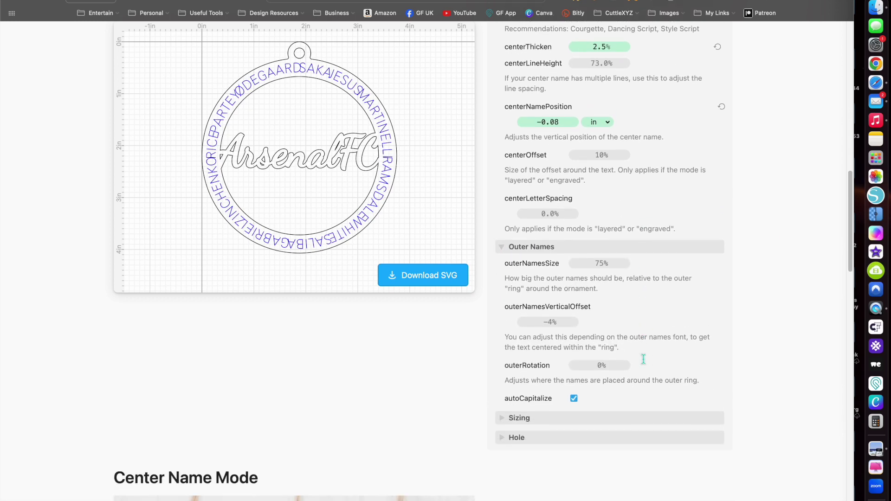
scroll(644, 359, down, 3)
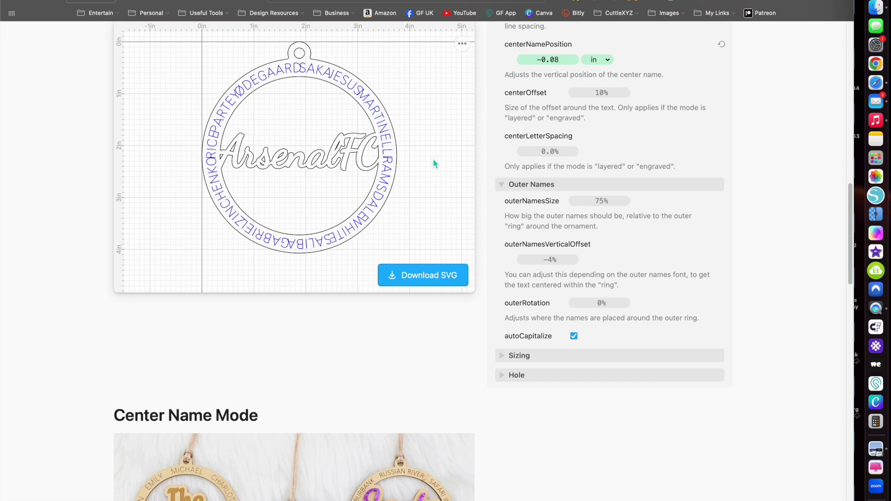
drag(601, 200, 571, 203)
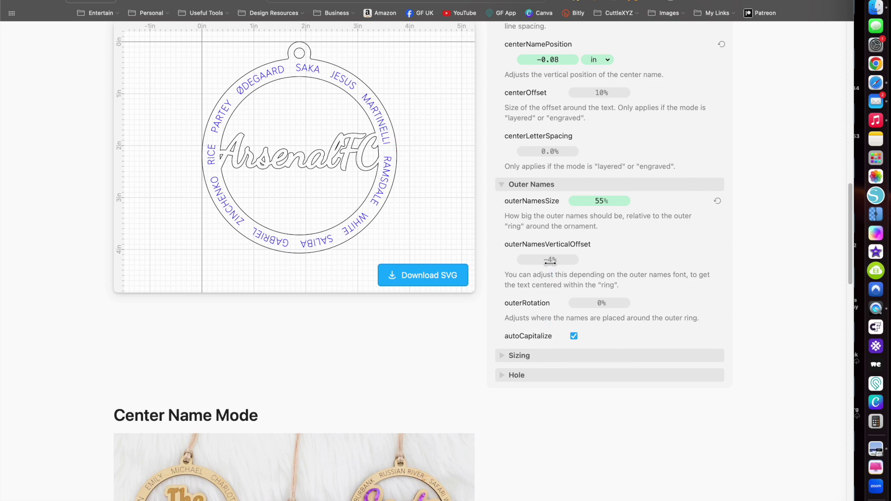
mouse_move(551, 263)
mouse_down()
mouse_move(522, 264)
mouse_move(564, 261)
mouse_move(550, 261)
mouse_up()
drag(603, 304, 717, 306)
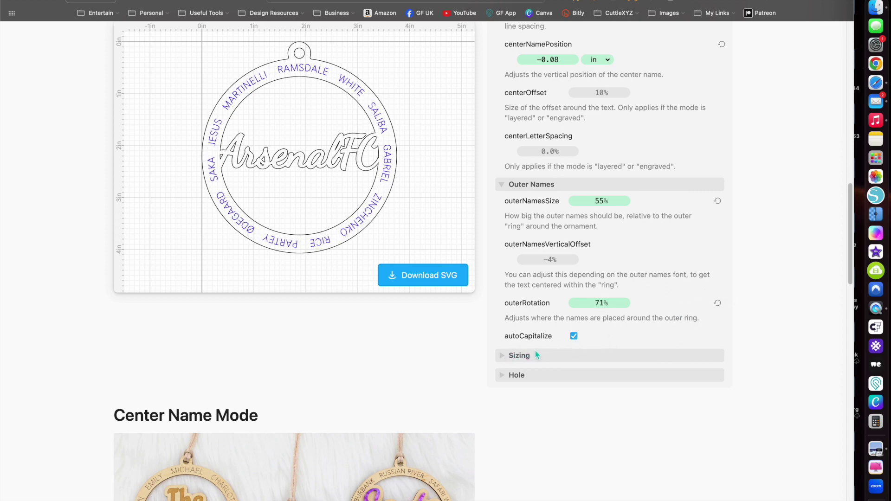
Set the ornament diameter to 4.00 in, leaving ring thickness at 0.35 in.
click(507, 358)
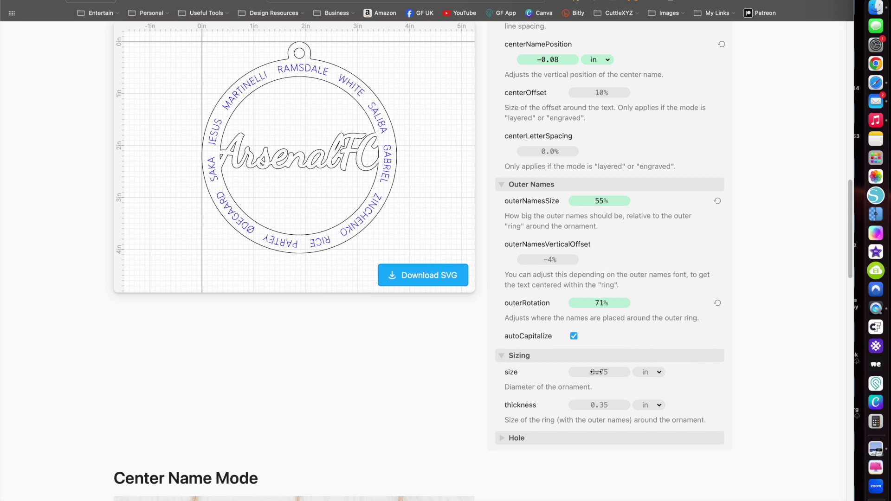
drag(595, 372, 634, 383)
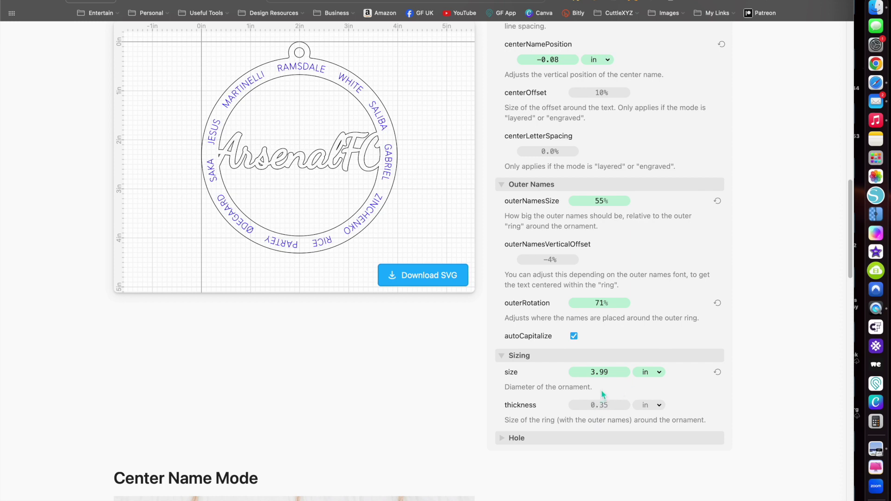
drag(598, 372, 600, 373)
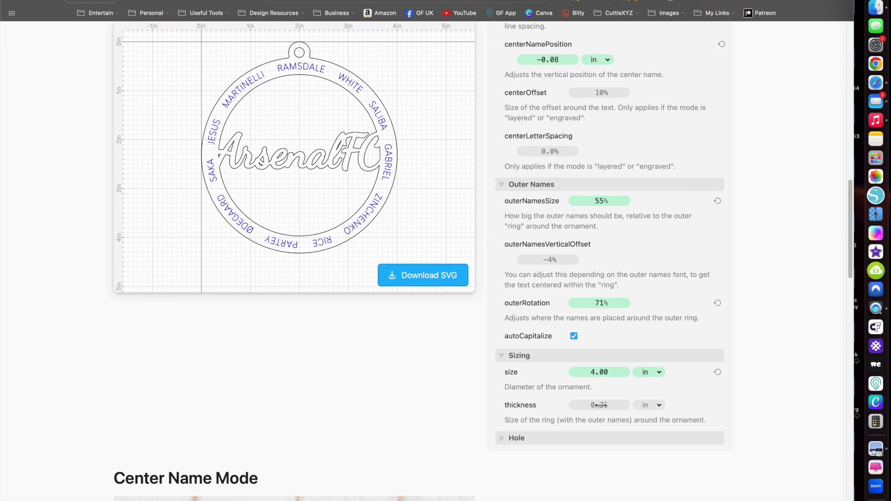
mouse_move(598, 405)
mouse_down()
mouse_move(622, 405)
mouse_move(600, 406)
mouse_up()
Enlarge the hanging hole diameter to 0.24 in.
click(504, 439)
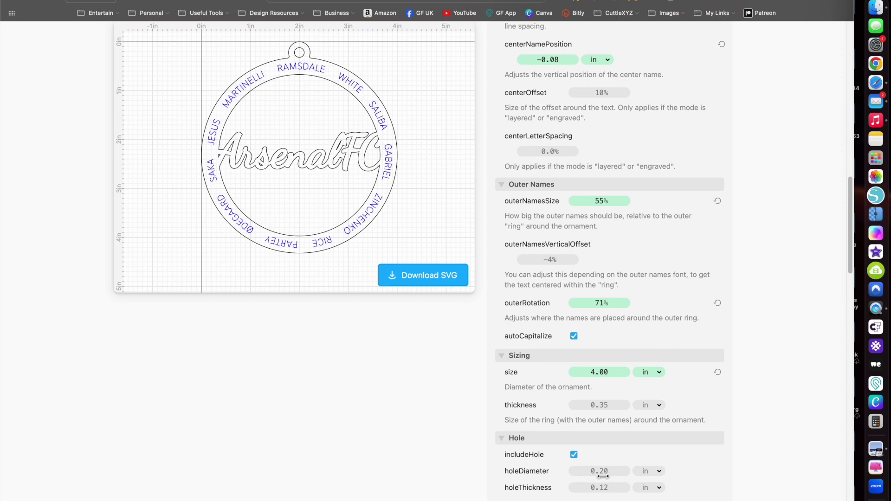
drag(601, 471, 606, 472)
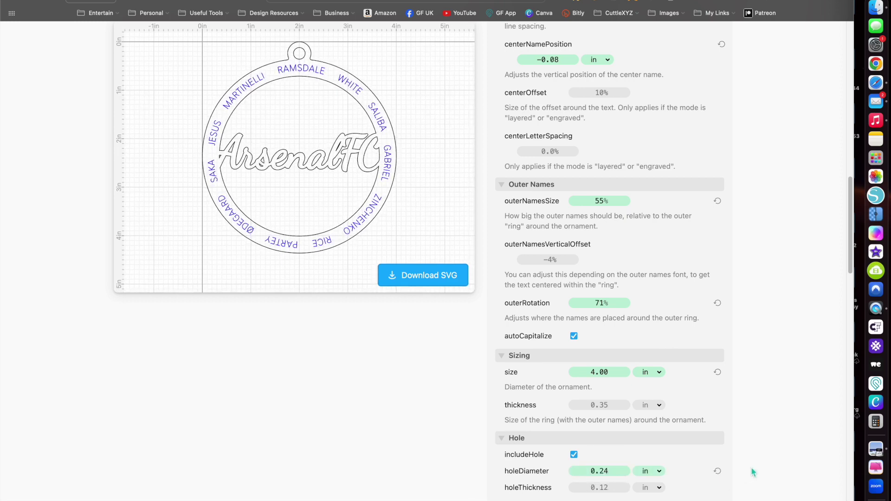
scroll(751, 466, up, 2)
scroll(751, 467, up, 10)
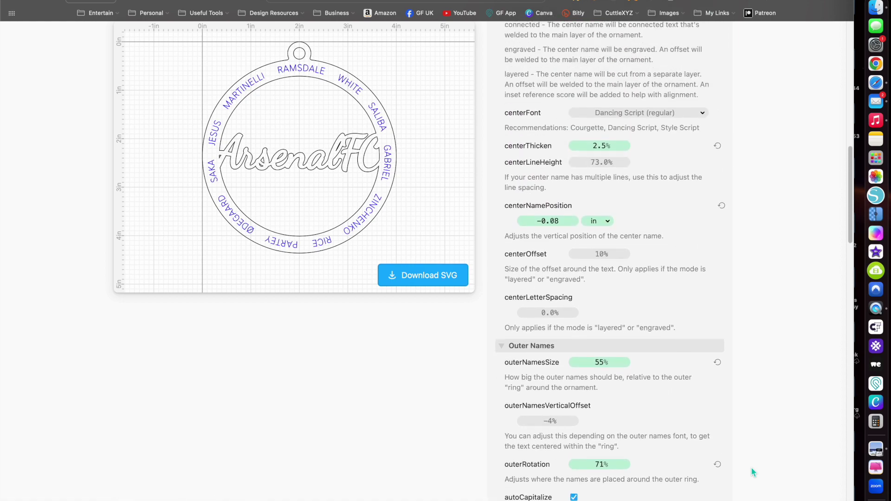
scroll(751, 467, down, 4)
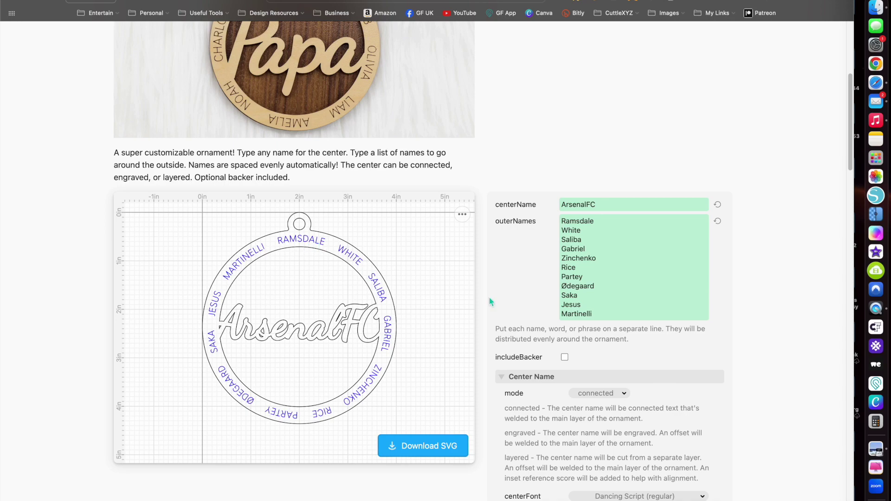
scroll(776, 371, up, 6)
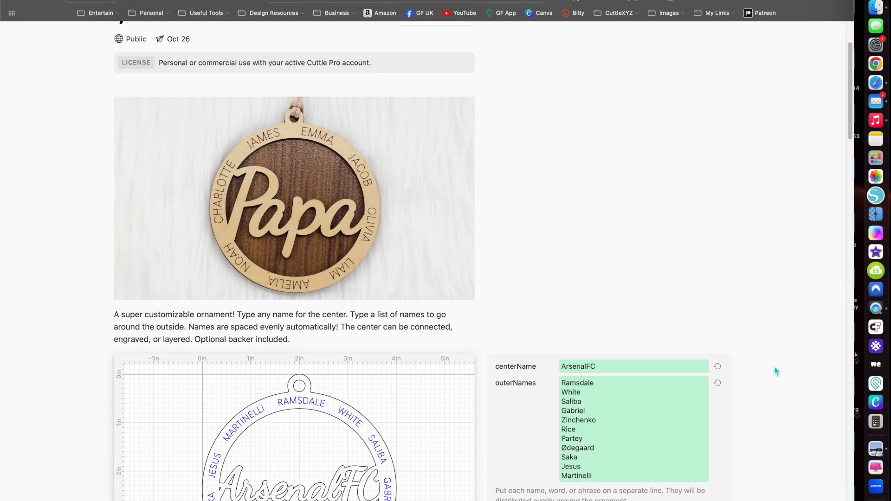